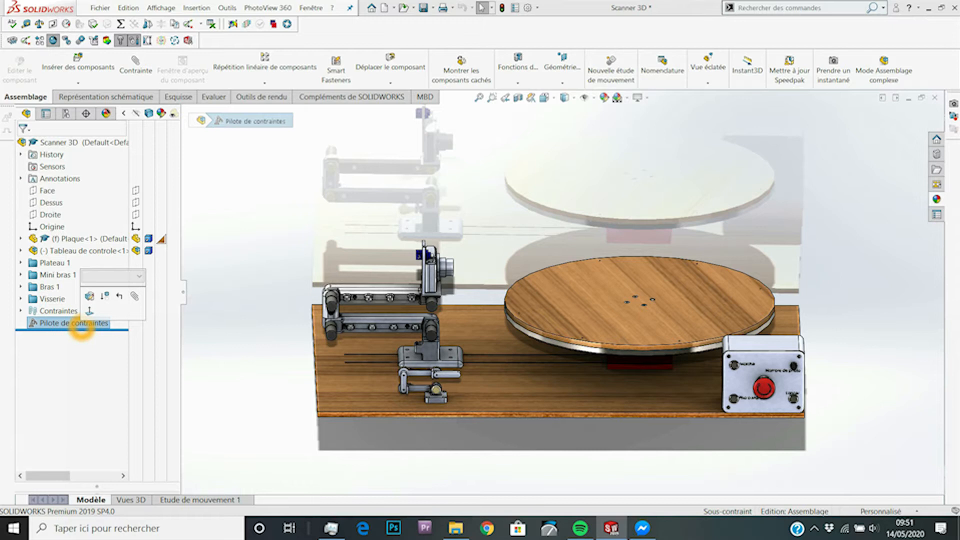
Replace the existing mate controller with a new one that collects all supported mates of the assembly
key("Return")
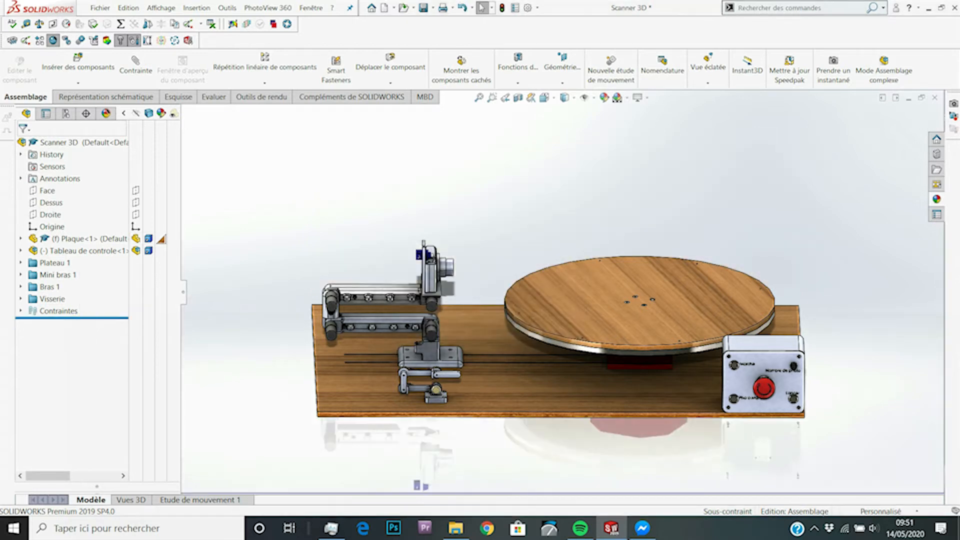
left_click(197, 8)
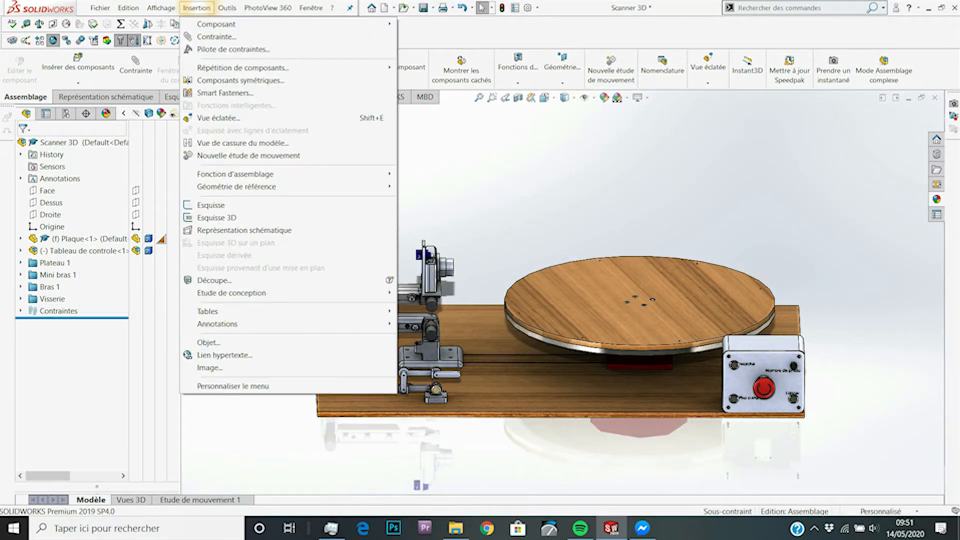
left_click(215, 49)
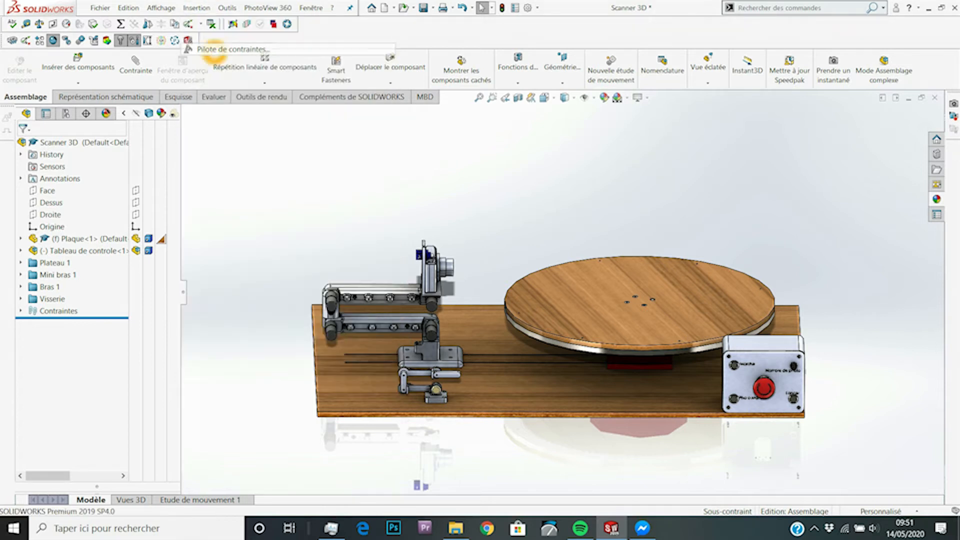
left_click(28, 189)
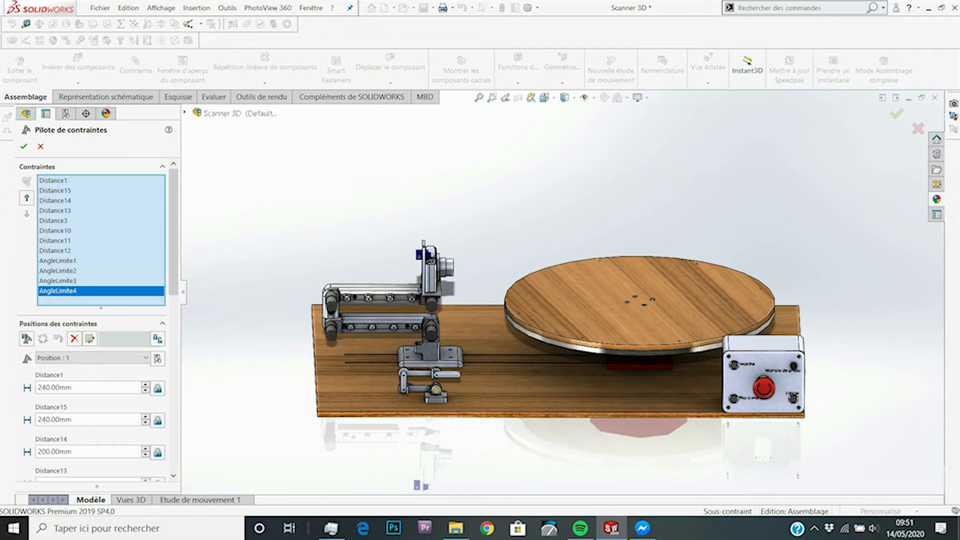
Remove the mates Distance1, Distance15, Distance14 and Distance13 from the mate controller's list
left_click(51, 181)
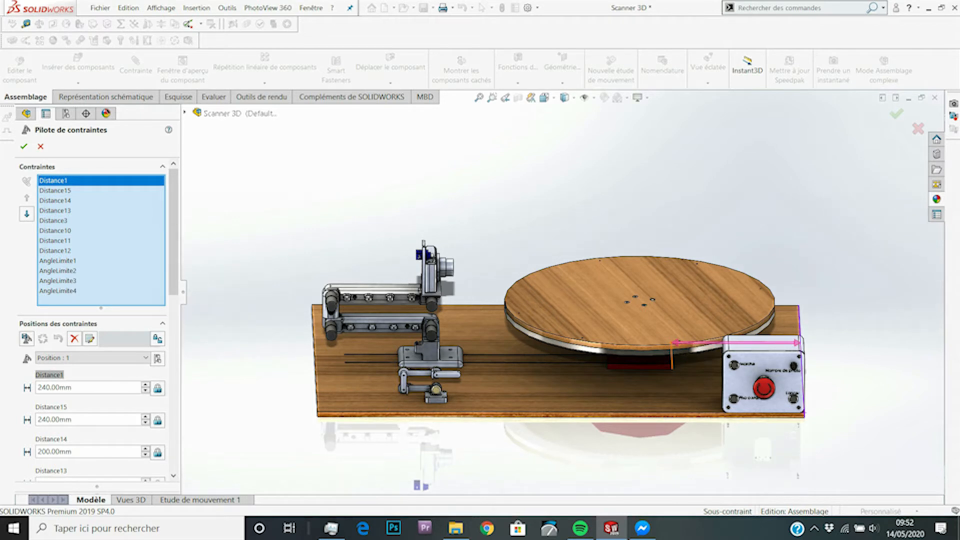
key("Delete")
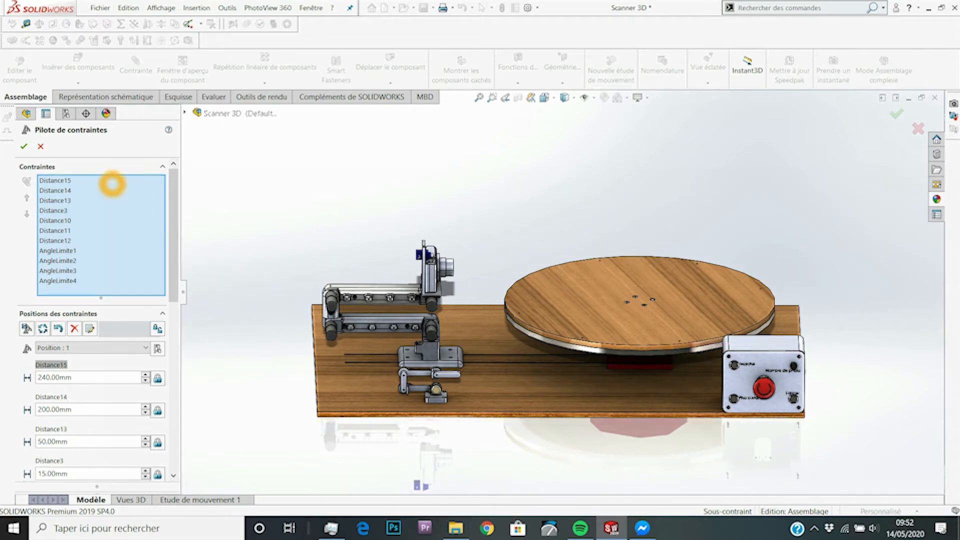
left_click(112, 182)
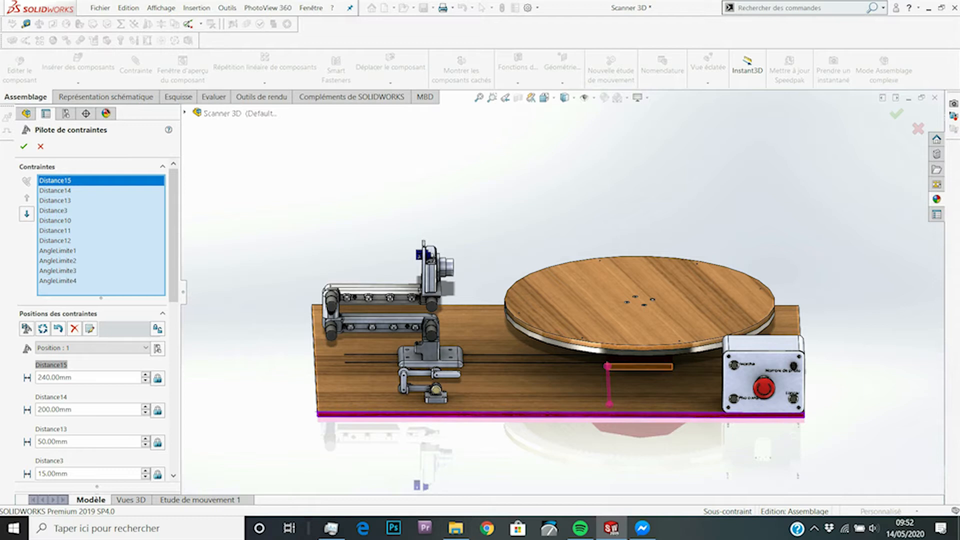
key("Delete")
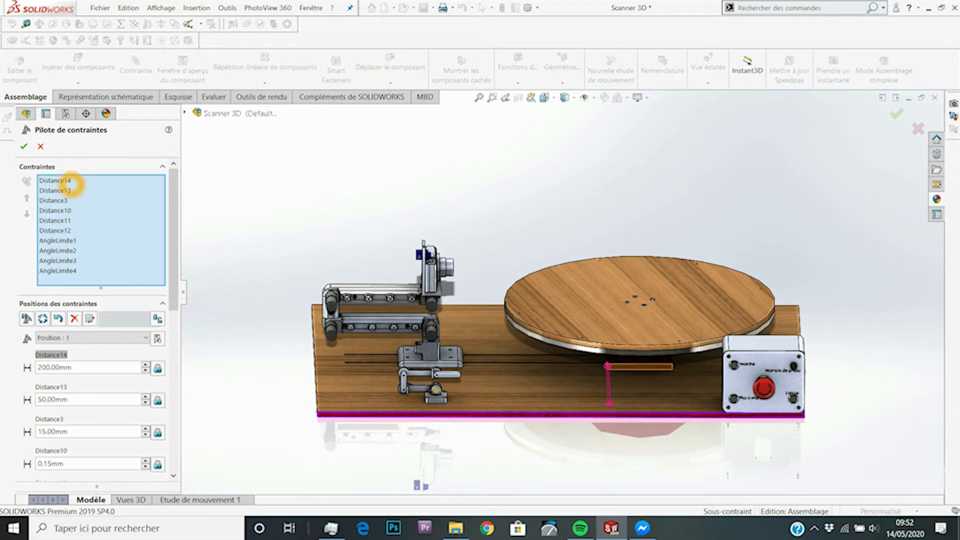
left_click(59, 181)
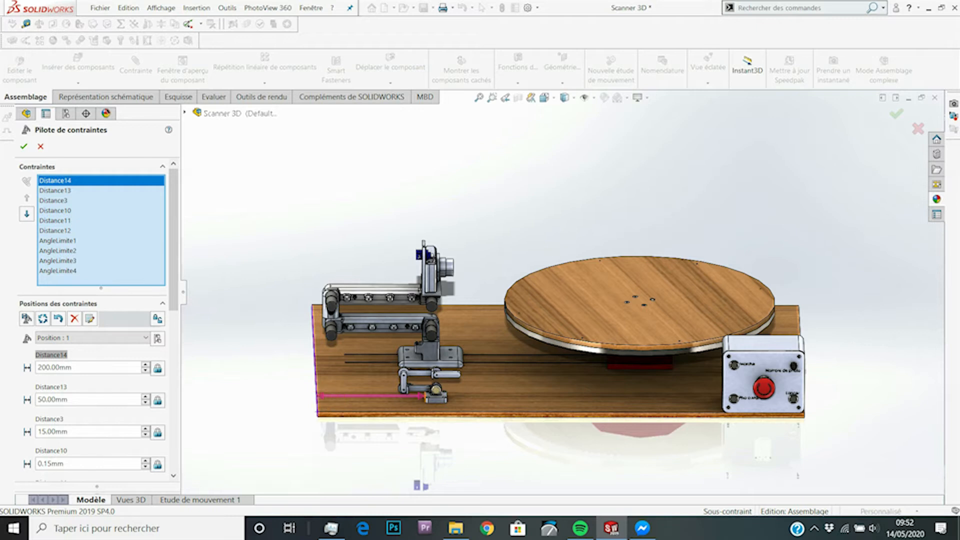
key("Delete")
left_click(109, 181)
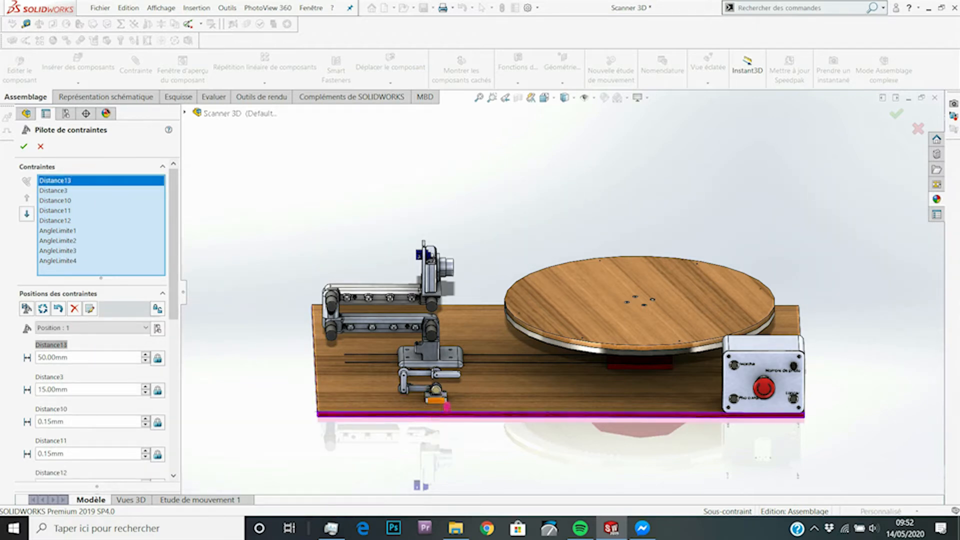
left_click(79, 182)
key("Delete")
Remove the mates Distance3, Distance10, Distance11 and Distance12 so the controller keeps only the angle limit mates
left_click(76, 181)
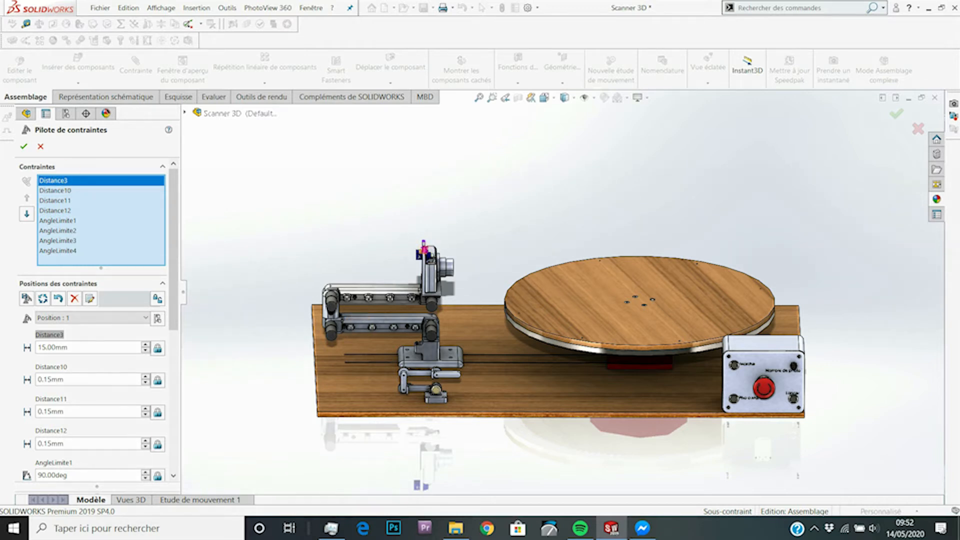
key("Delete")
left_click(64, 179)
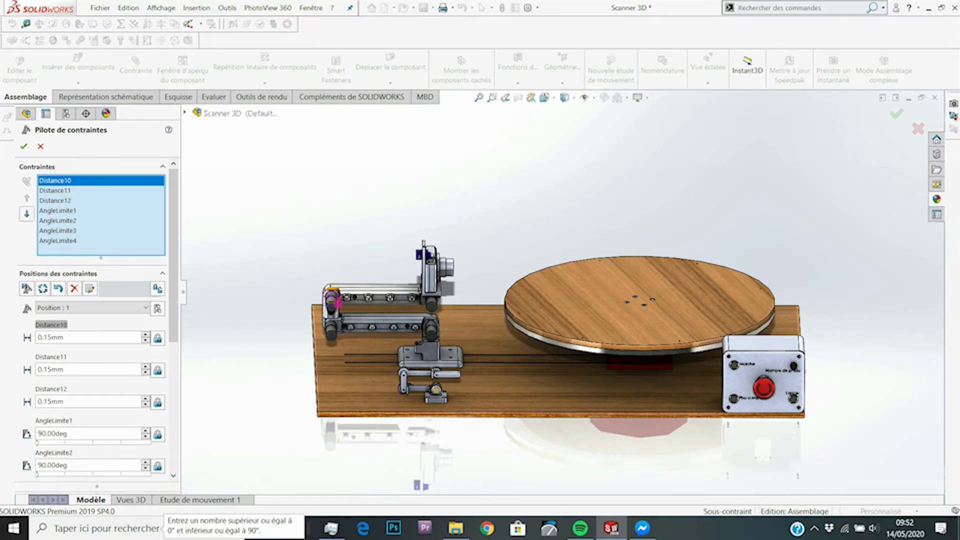
key("Delete")
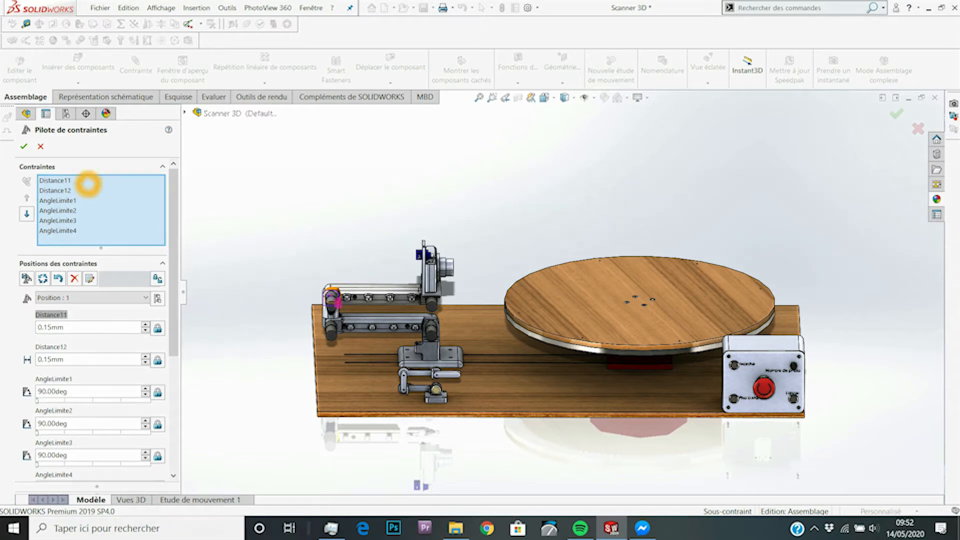
left_click(88, 180)
middle_click_drag(543, 261, 449, 277)
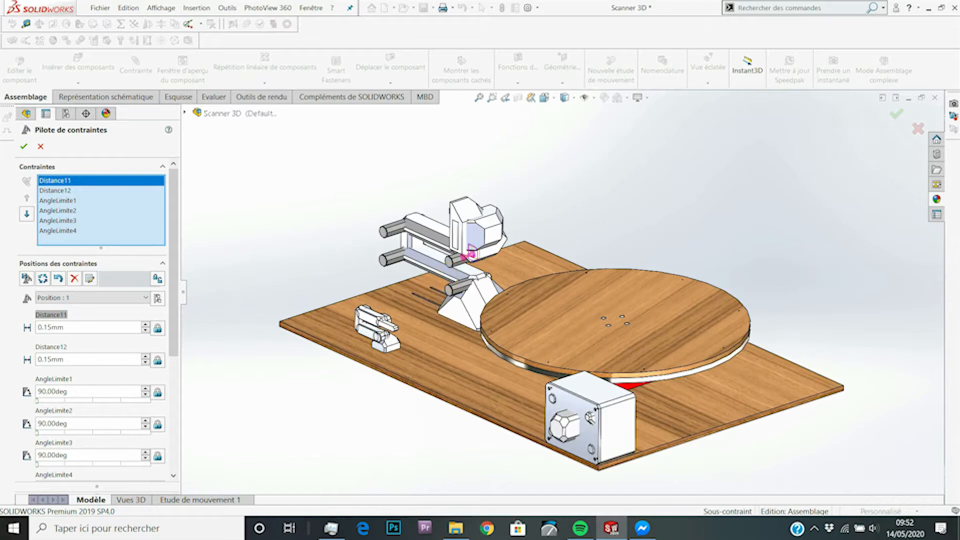
key("Delete")
left_click(65, 180)
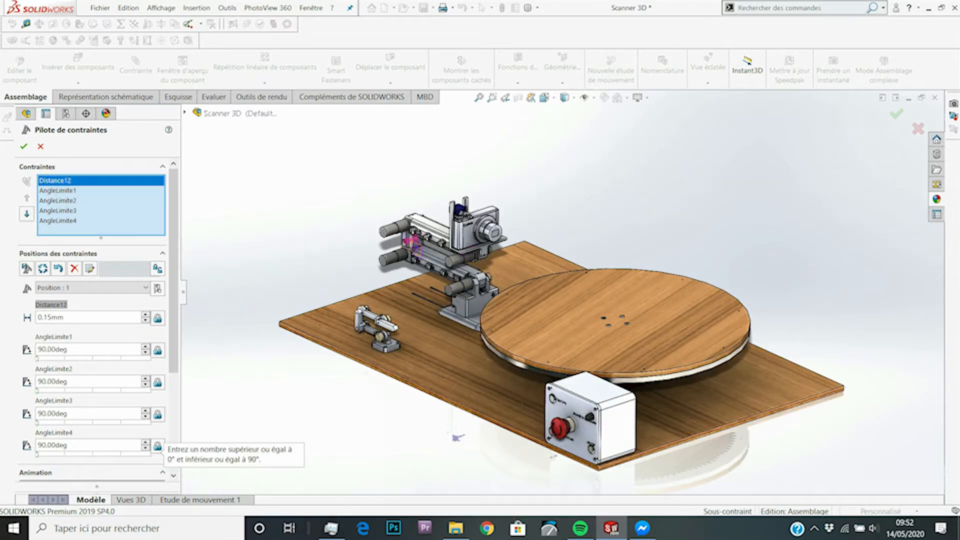
key("Delete")
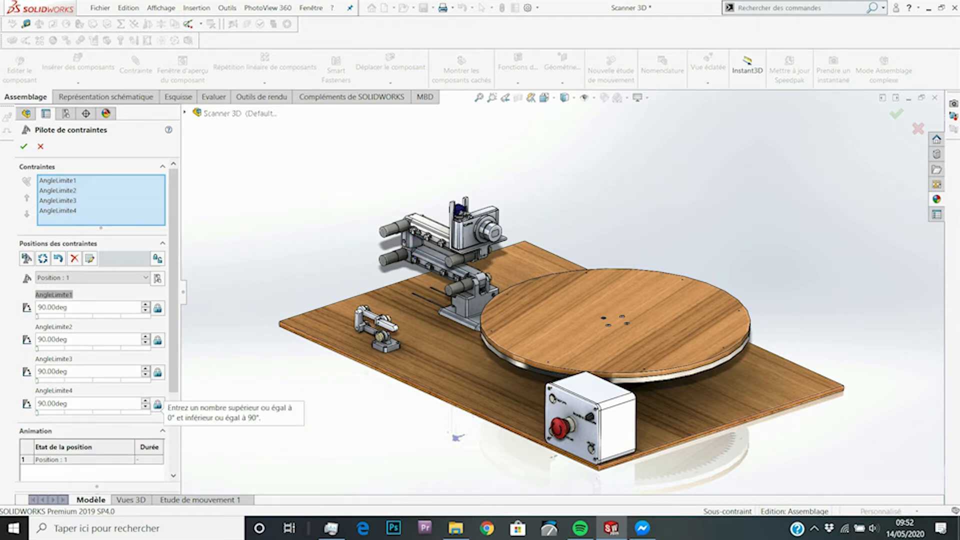
Update Position : 1 with the remaining angle mates and add a new position named Position : 2
left_click(75, 308)
left_click(75, 308)
left_click(72, 460)
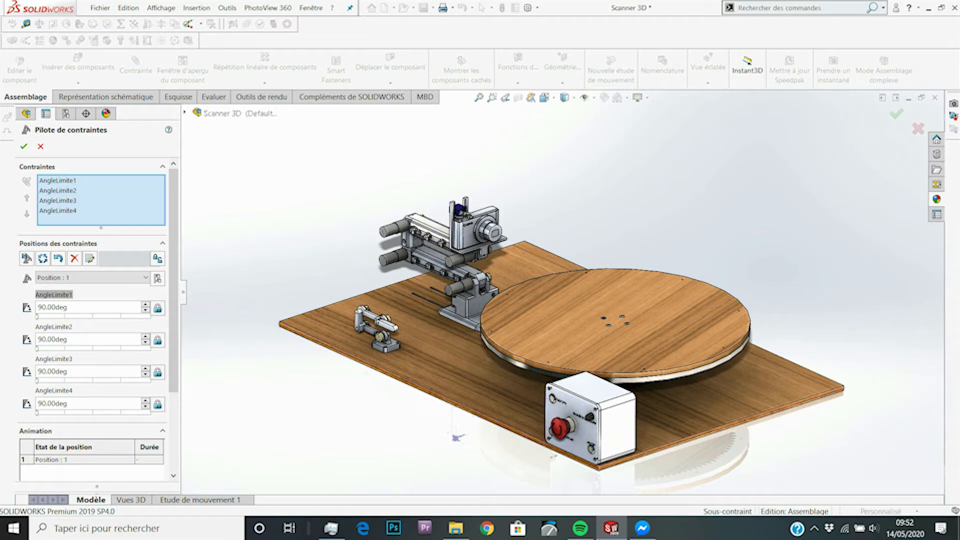
left_click(44, 262)
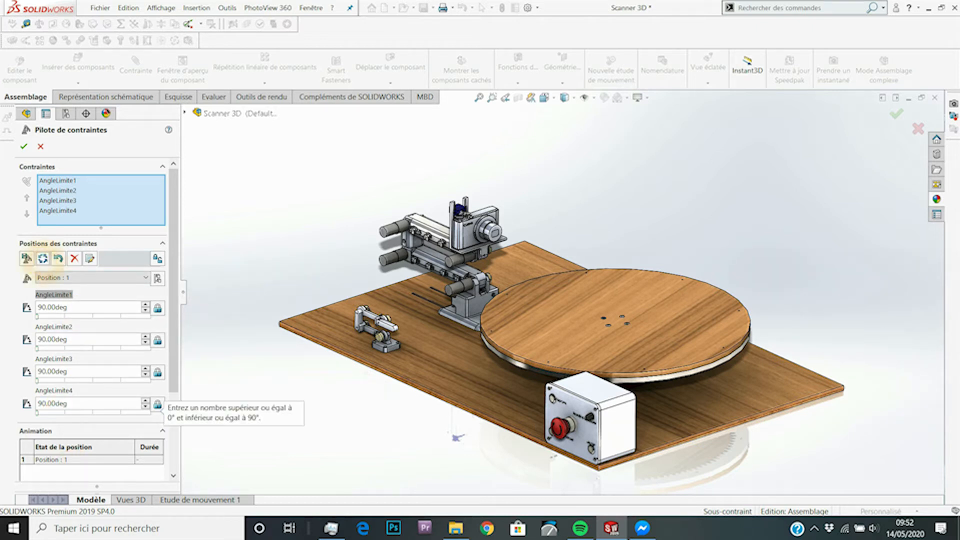
left_click(27, 258)
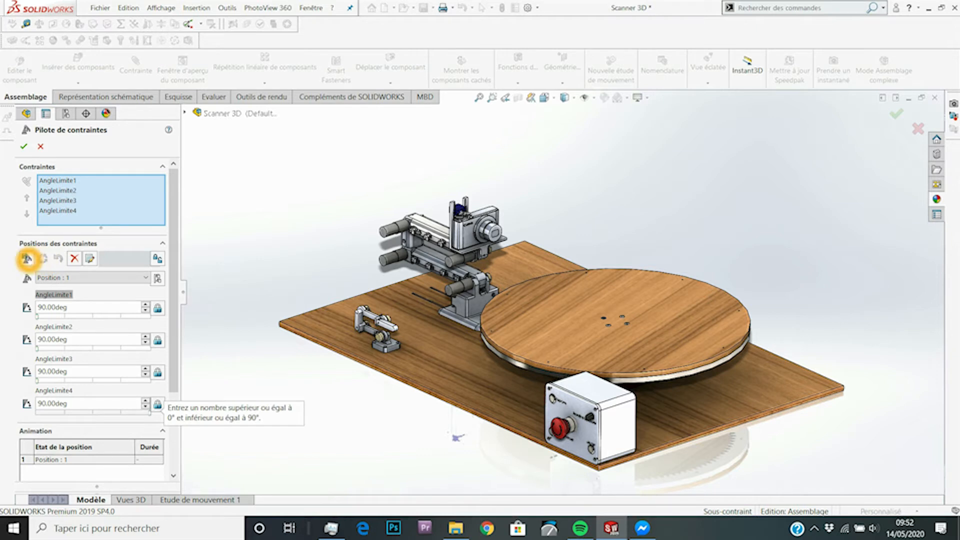
left_click(525, 247)
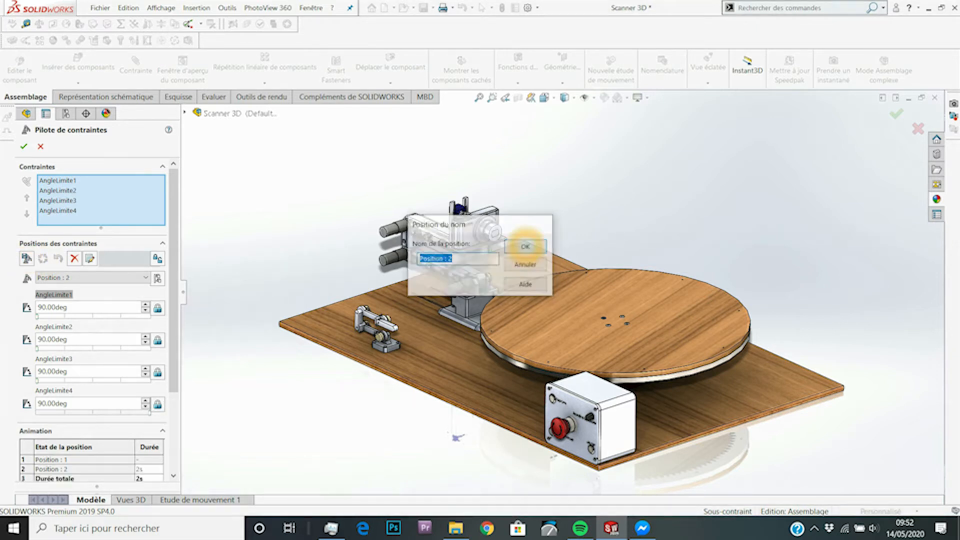
In Position : 2, set AngleLimite1 and AngleLimite2 to 120 degrees and AngleLimite3 to 90 degrees
double_click(66, 307)
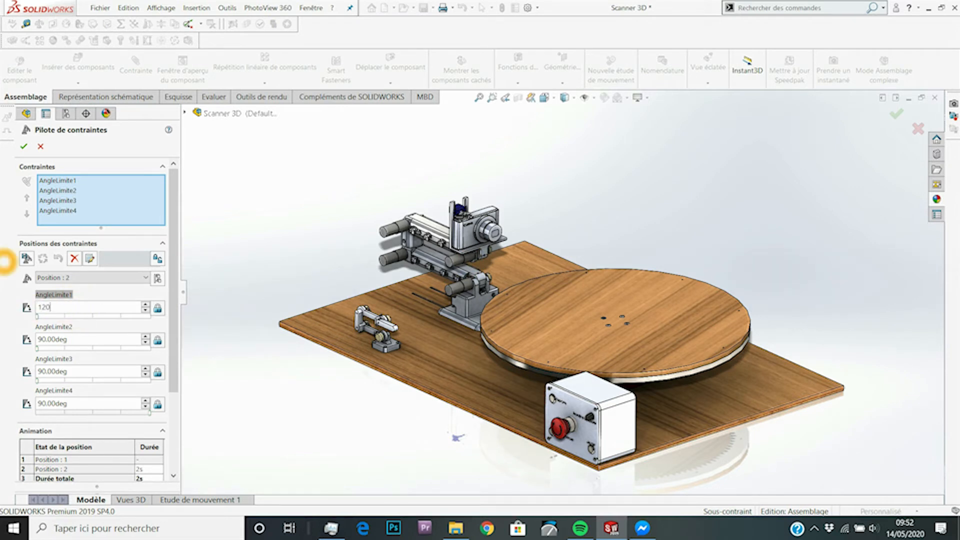
type("120")
key("Return")
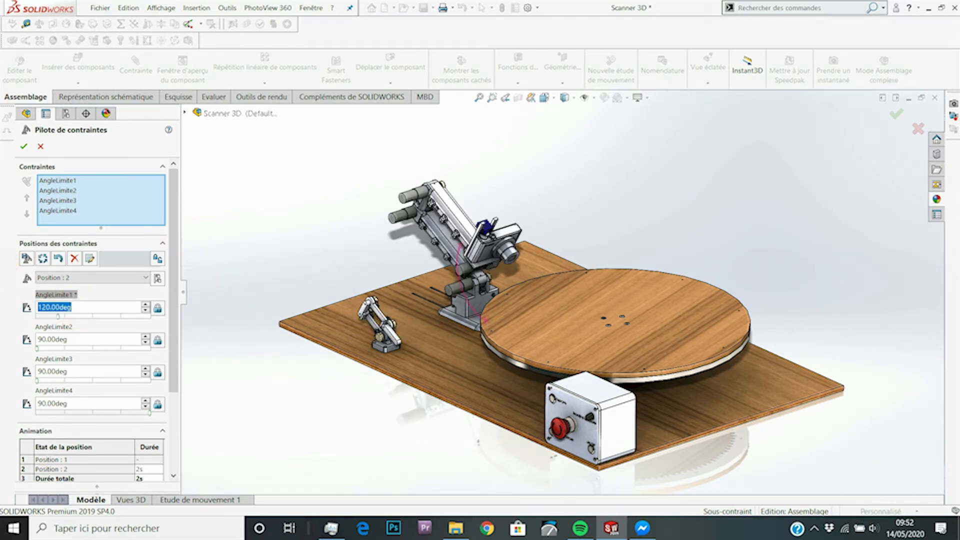
left_click(37, 349)
left_click_drag(37, 349, 73, 350)
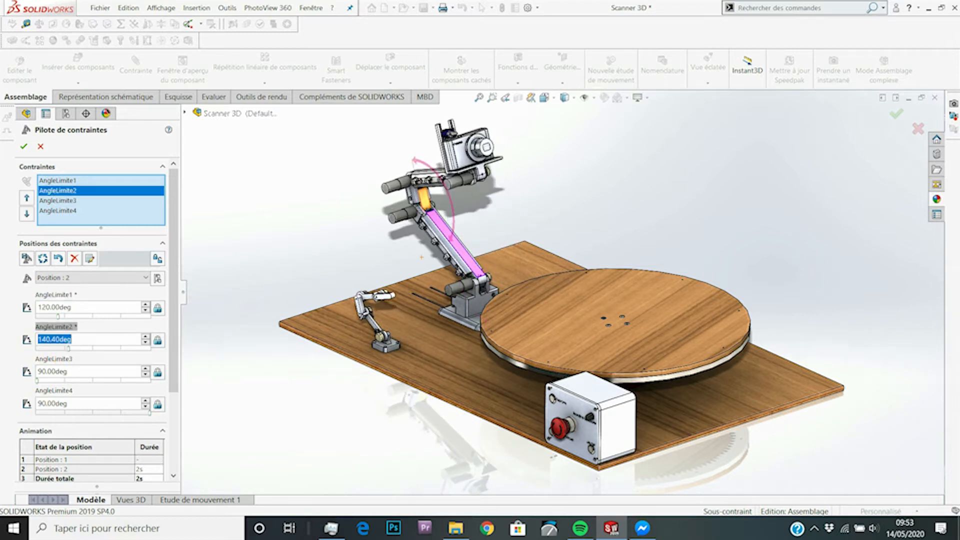
left_click_drag(37, 380, 59, 382)
left_click(68, 339)
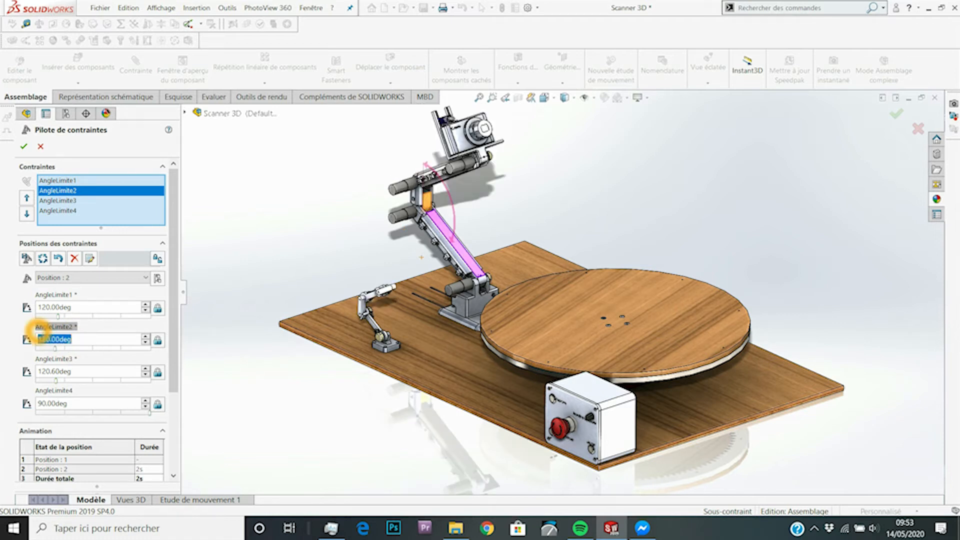
left_click(80, 371)
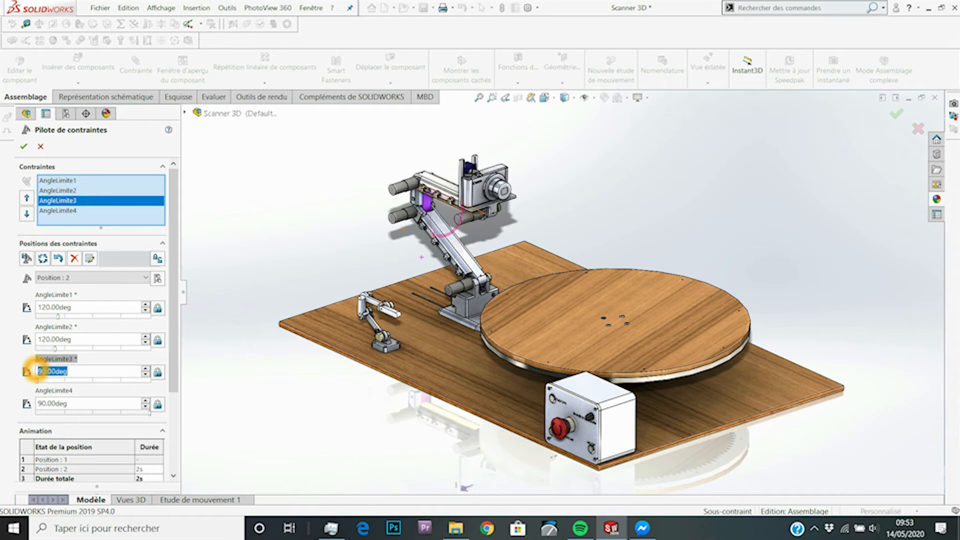
Set AngleLimite4 to 63 degrees to tilt the camera, and update Position : 2 with the new angles
left_click(92, 403)
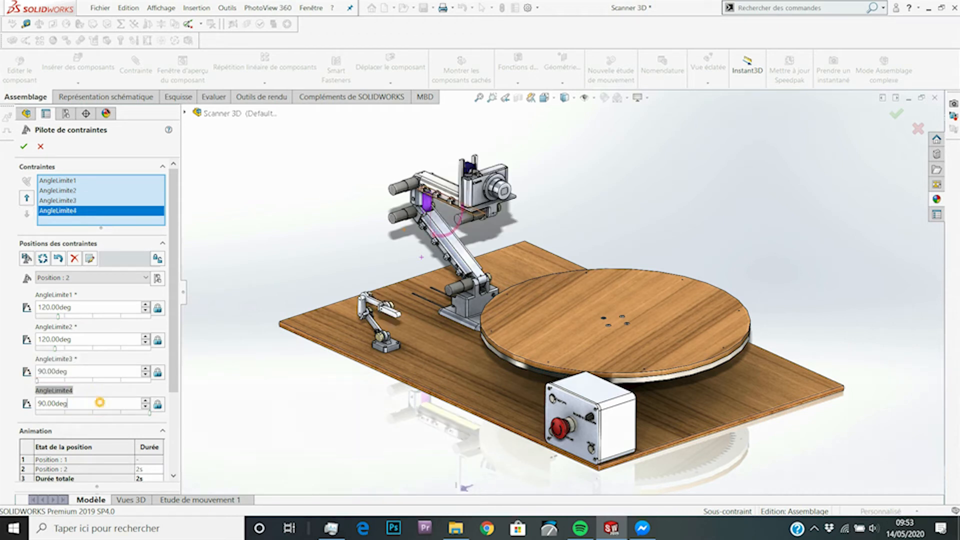
left_click_drag(150, 413, 119, 412)
left_click(120, 413)
left_click(78, 404)
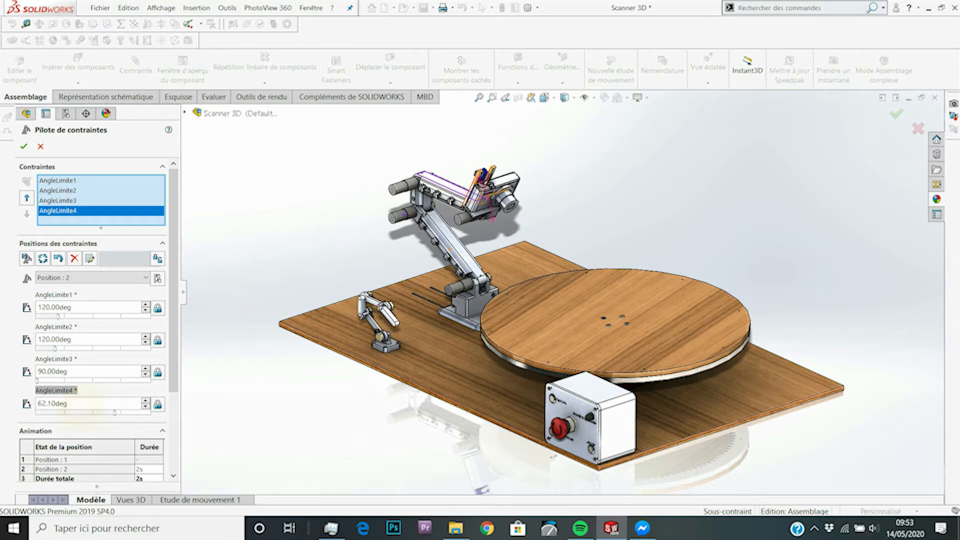
left_click(25, 403)
type("63")
key("Return")
left_click(43, 257)
Add a new position named Position : 3 and set its AngleLimite1 and AngleLimite2 to 150 degrees
left_click(26, 258)
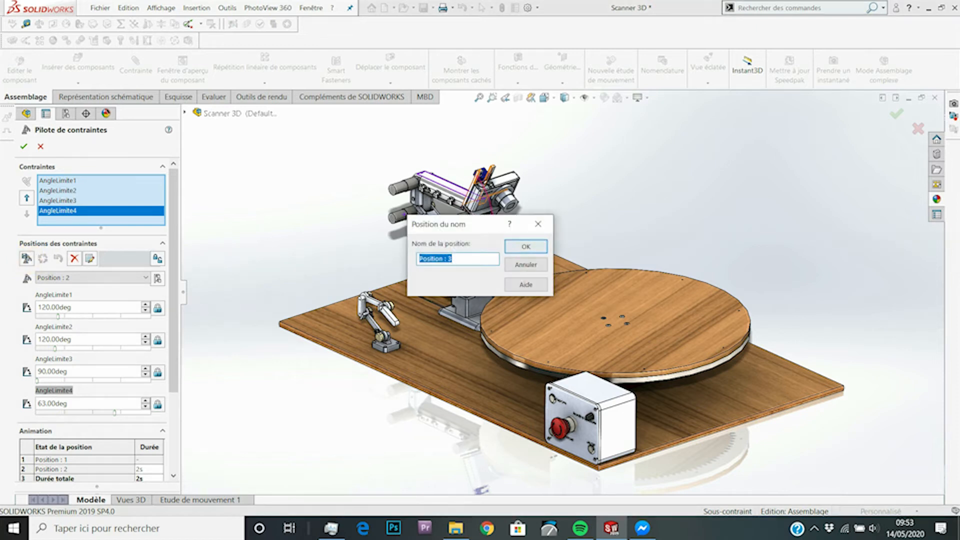
left_click(522, 245)
left_click_drag(173, 364, 176, 388)
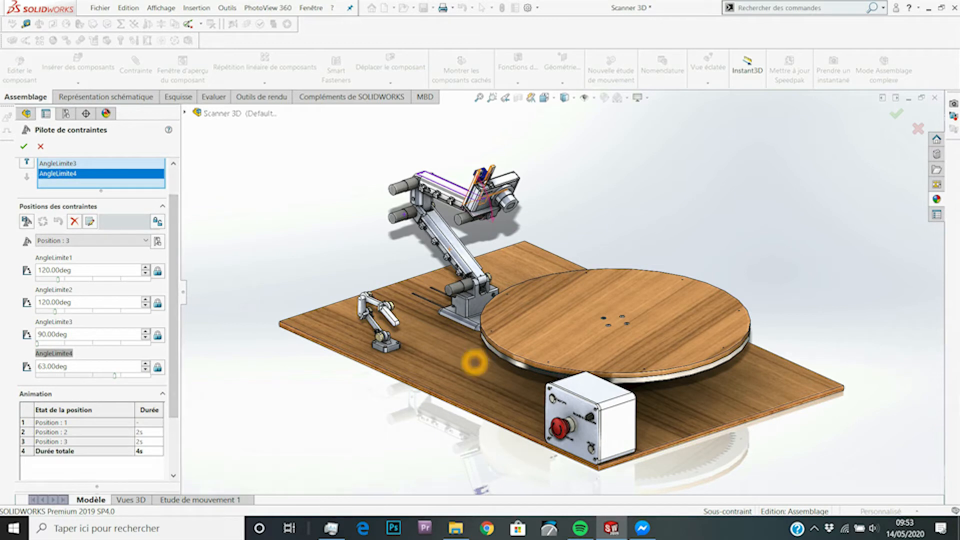
middle_click_drag(474, 362, 500, 365)
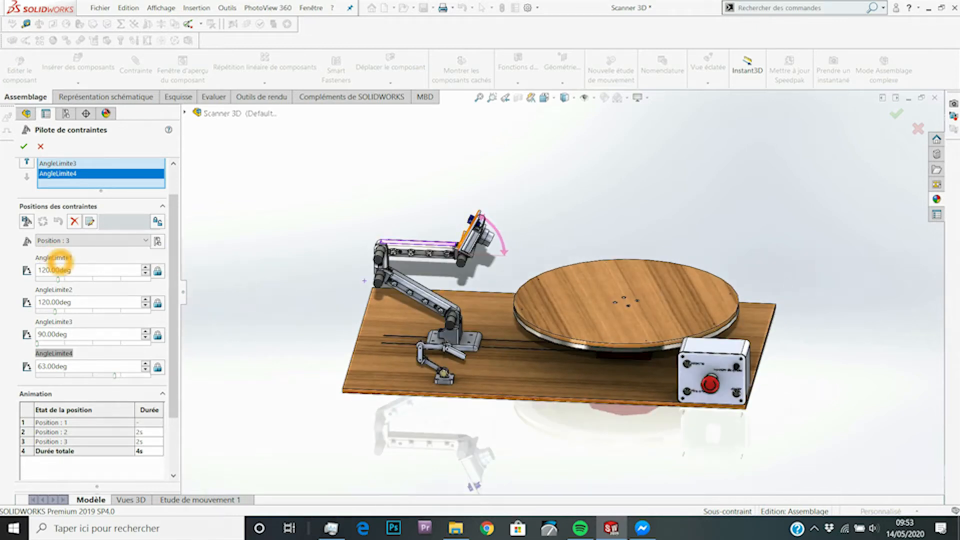
left_click_drag(91, 273, 2, 240)
type("150")
key("Return")
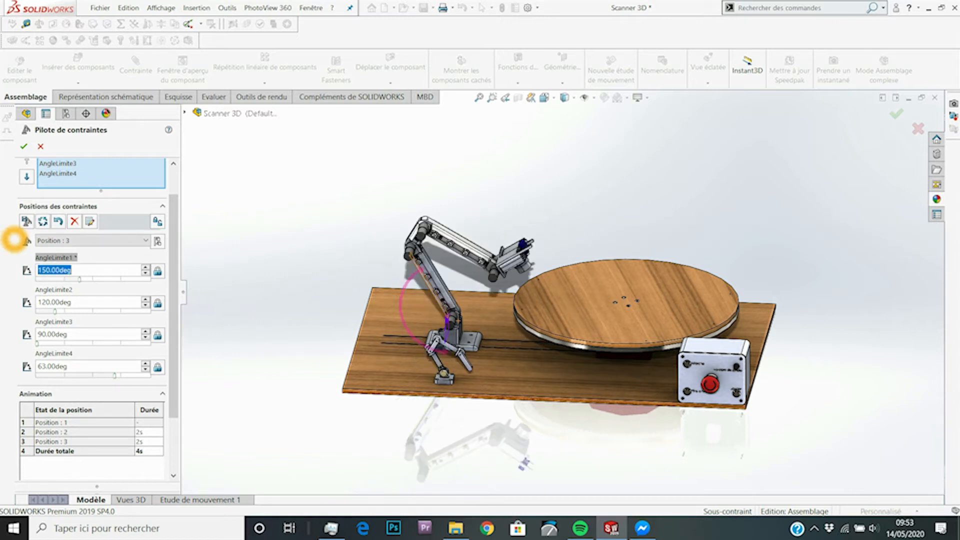
left_click_drag(81, 302, 26, 302)
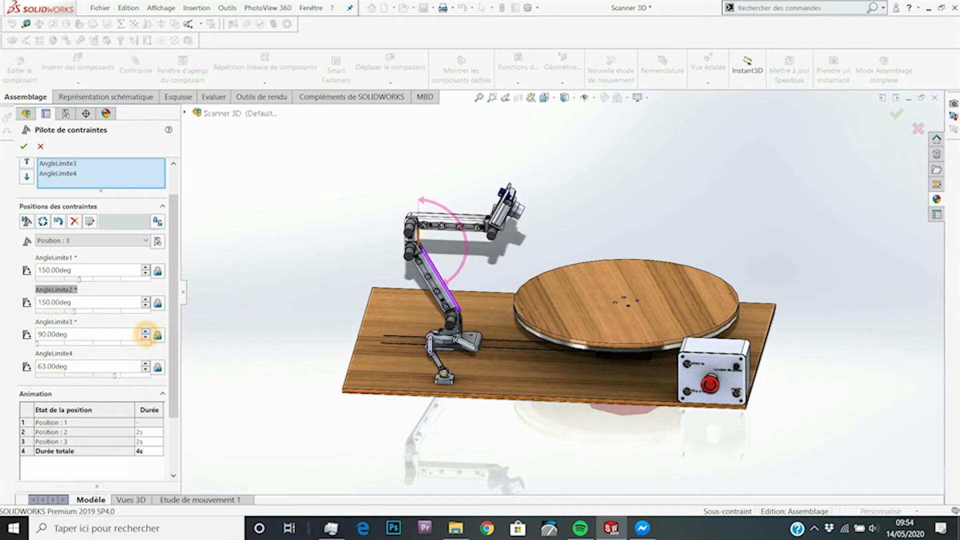
In Position : 3, set AngleLimite3 to 120 degrees and AngleLimite4 to 10 degrees
left_click(145, 330)
left_click(145, 331)
left_click(120, 334)
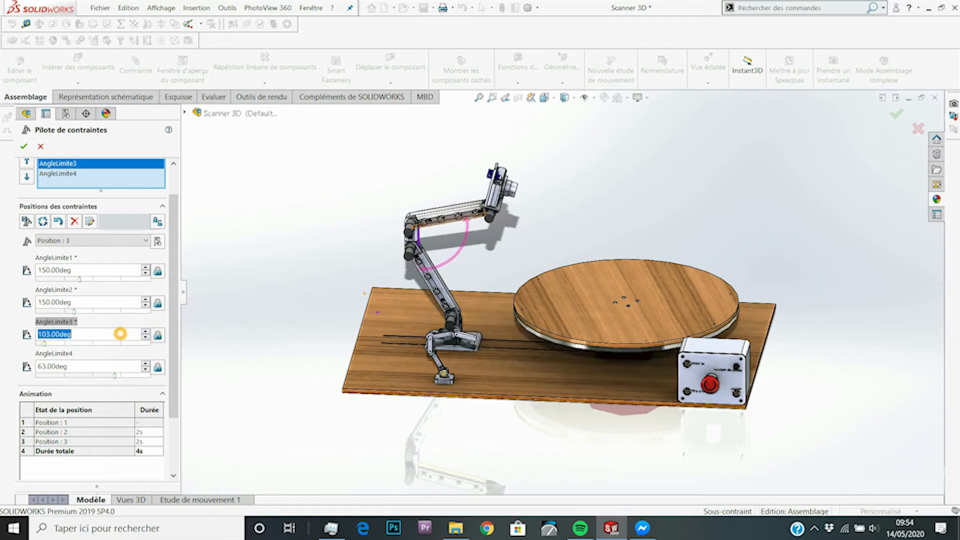
key("Return")
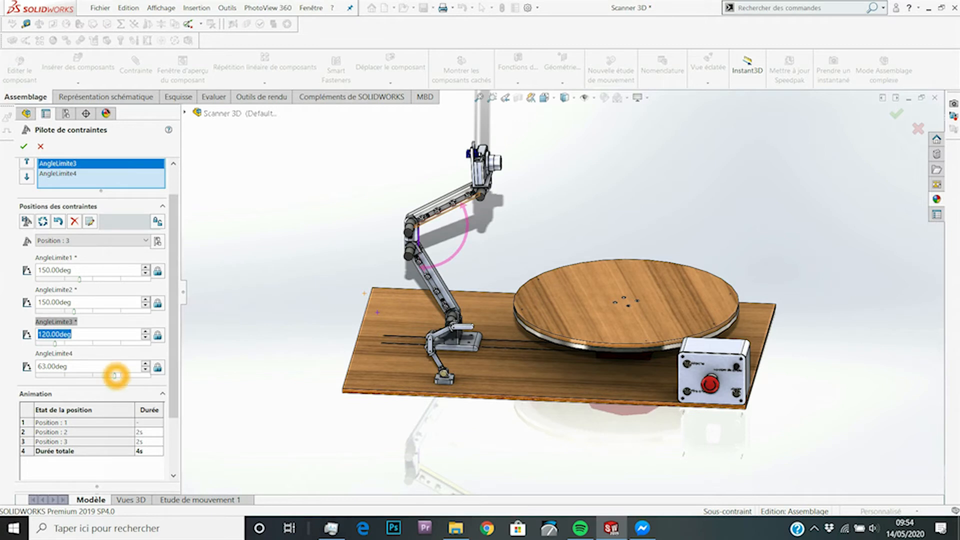
left_click(115, 375)
left_click_drag(115, 374, 50, 375)
double_click(84, 366)
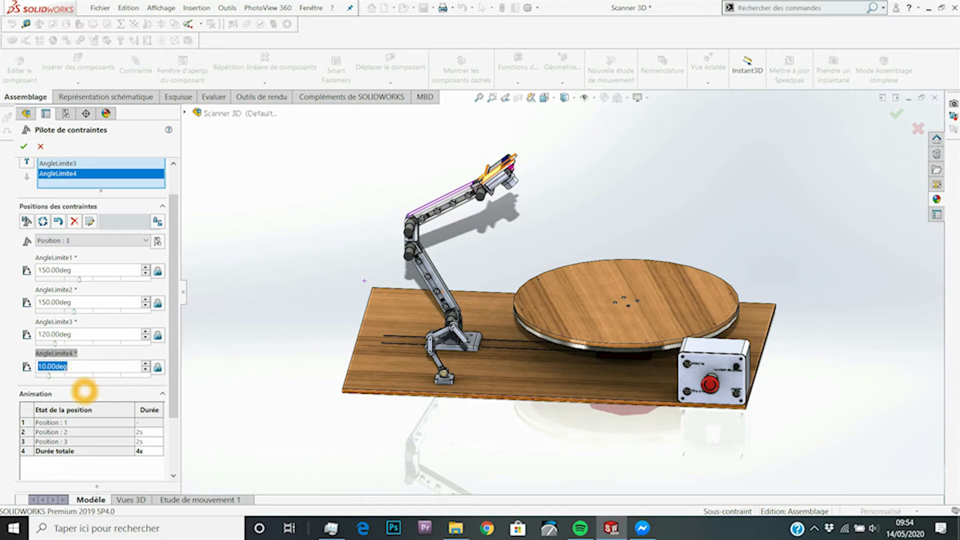
Update Position : 3 with the new angles and calculate the animation
left_click(83, 389)
left_click(44, 221)
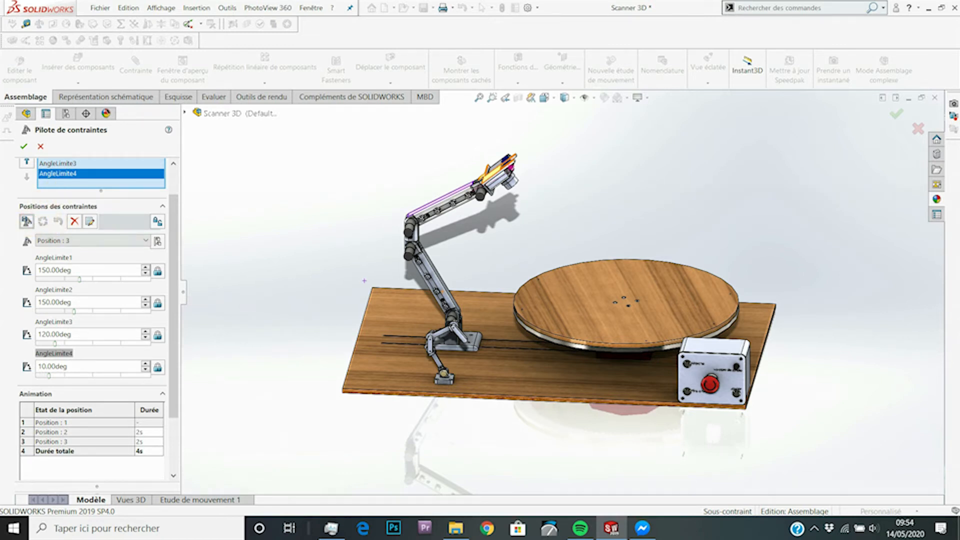
scroll(105, 402, "down", 3)
left_click(26, 444)
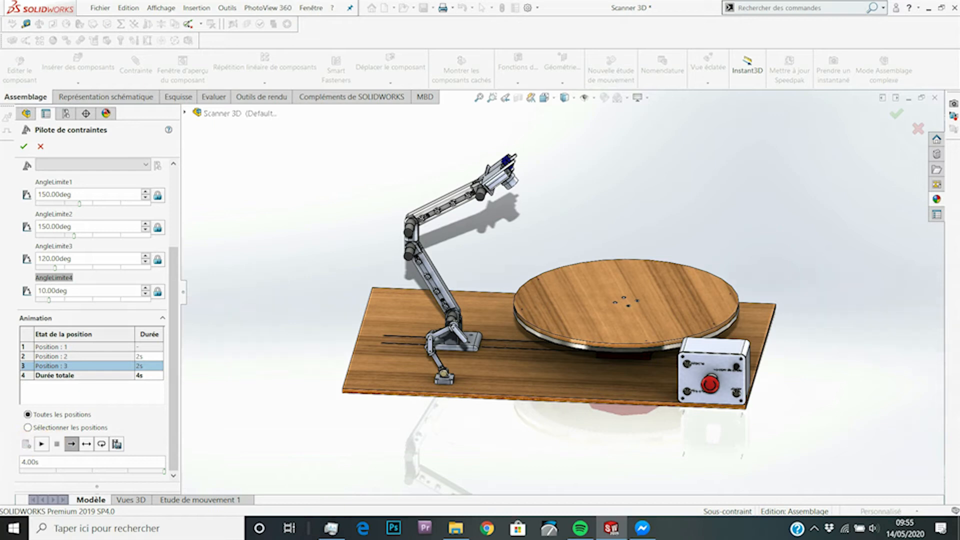
scroll(172, 396, "up", 3)
scroll(92, 320, "up", 3)
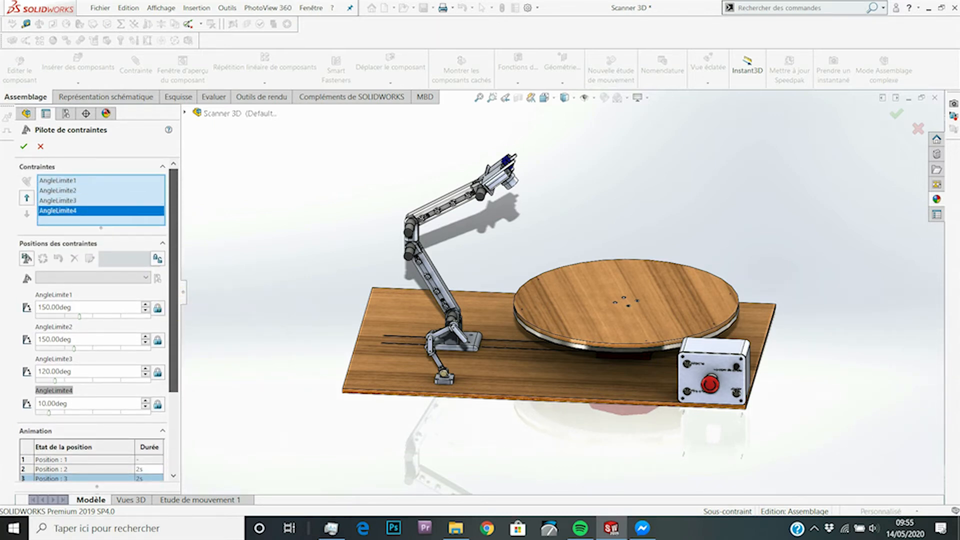
scroll(92, 319, "down", 3)
scroll(93, 319, "down", 1)
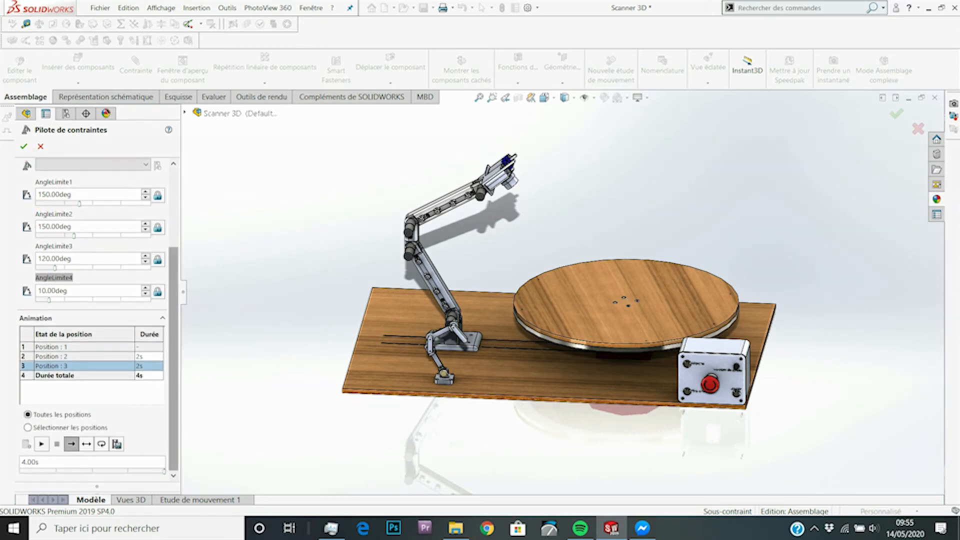
left_click(117, 443)
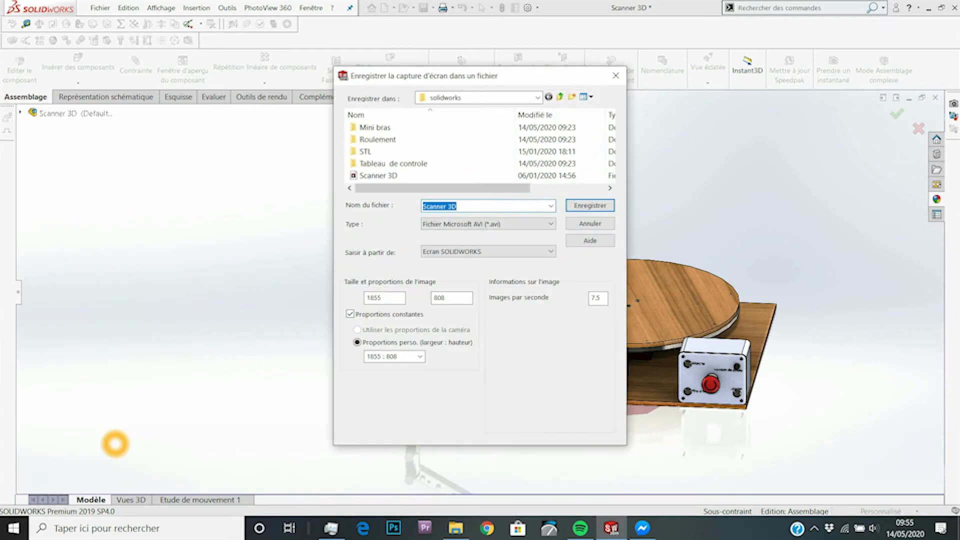
left_click(615, 76)
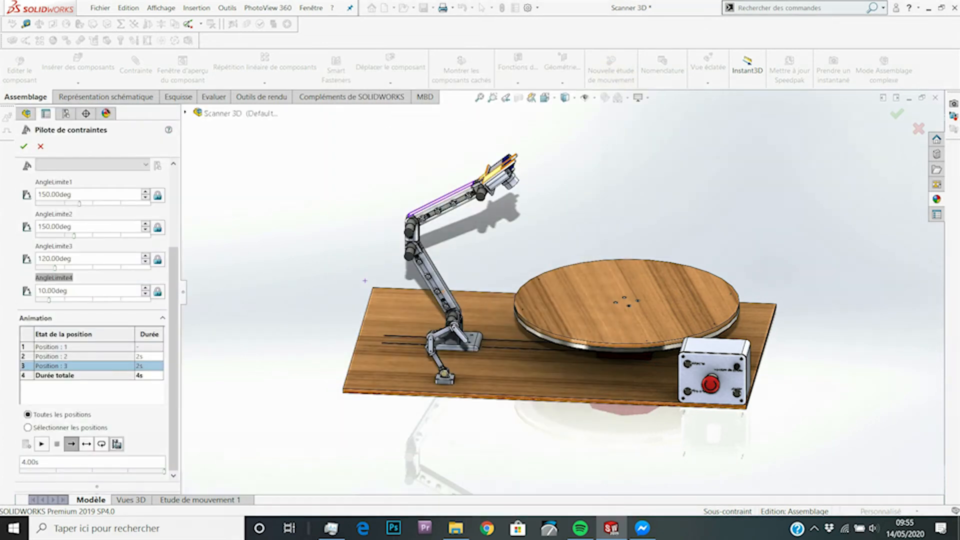
Try to set the animation time to 6 s
left_click(129, 461)
type("6")
key("Return")
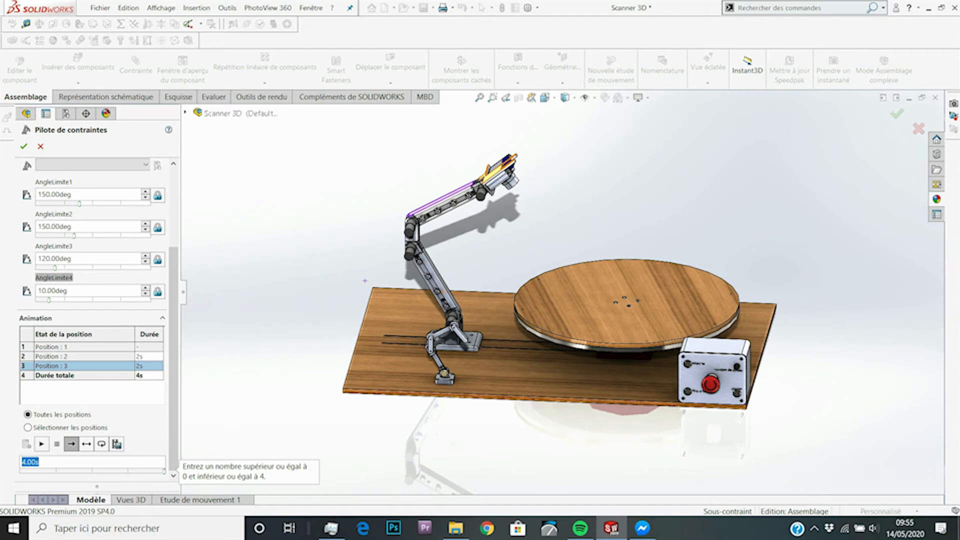
Set the durations of Position : 3 and Position : 2 to 3 s each in the animation table
double_click(148, 365)
type("3")
key("Return")
double_click(148, 356)
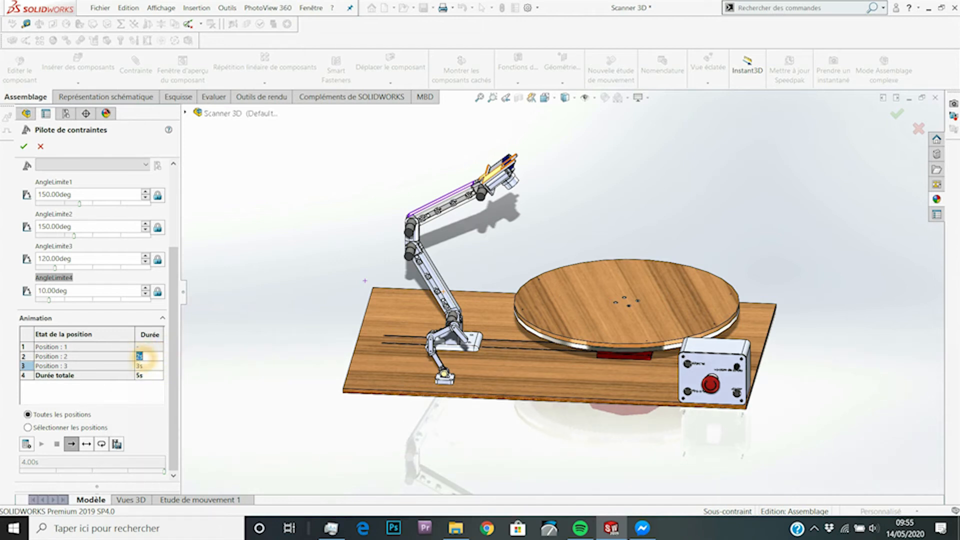
type("3")
key("Return")
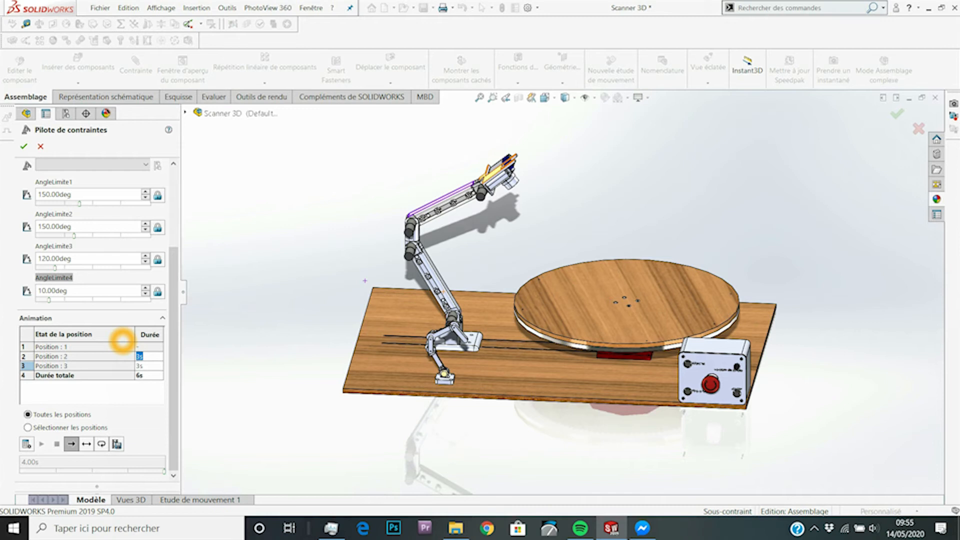
Recalculate the animation with the new durations and accept the mate controller
left_click(28, 445)
left_click(26, 443)
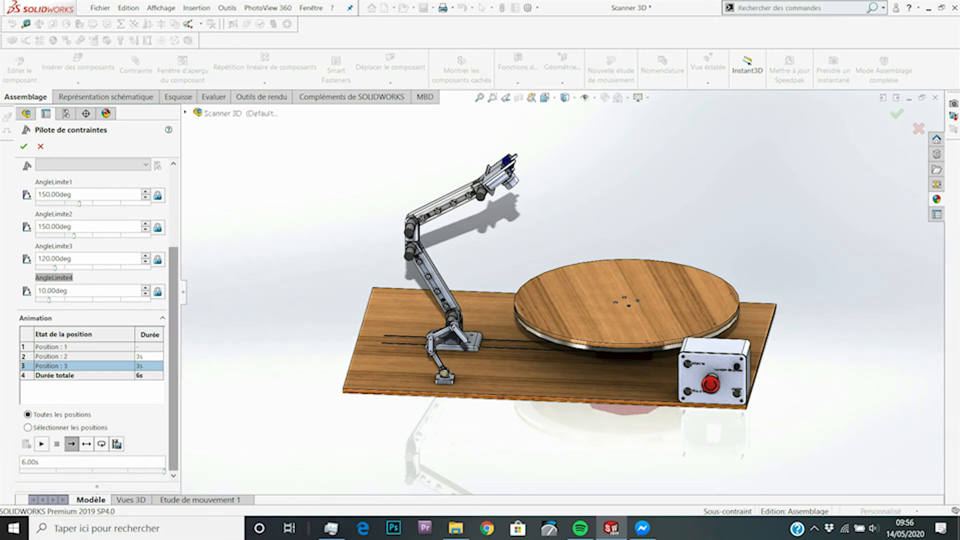
left_click(22, 147)
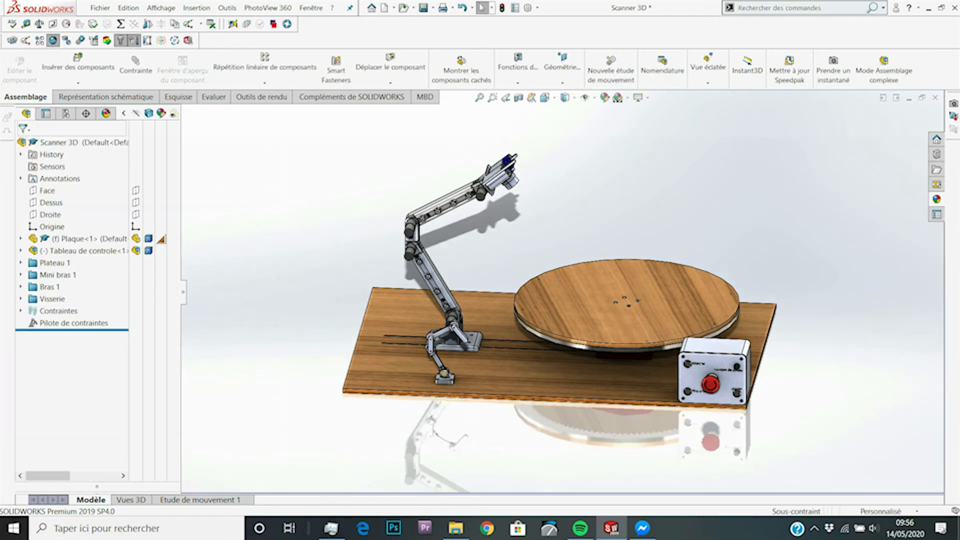
Reopen the mate controller for editing and start exporting its animation as an MP4 video named Scanner 3D.mp4
left_click(380, 320)
mouse_move(380, 320)
middle_mouse_down()
mouse_move(349, 330)
mouse_move(391, 321)
middle_mouse_up()
left_click(36, 325)
left_click(43, 295)
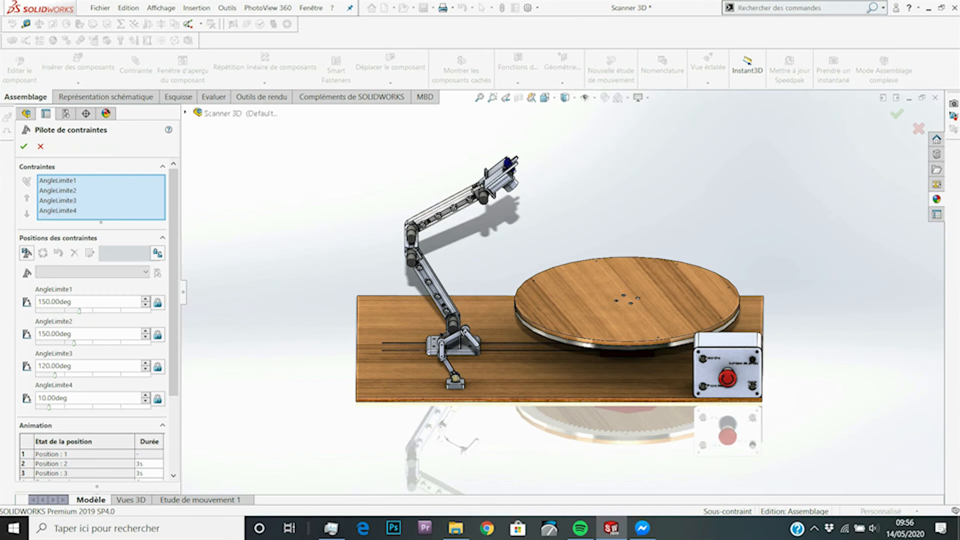
scroll(130, 408, "down", 3)
left_click(112, 466)
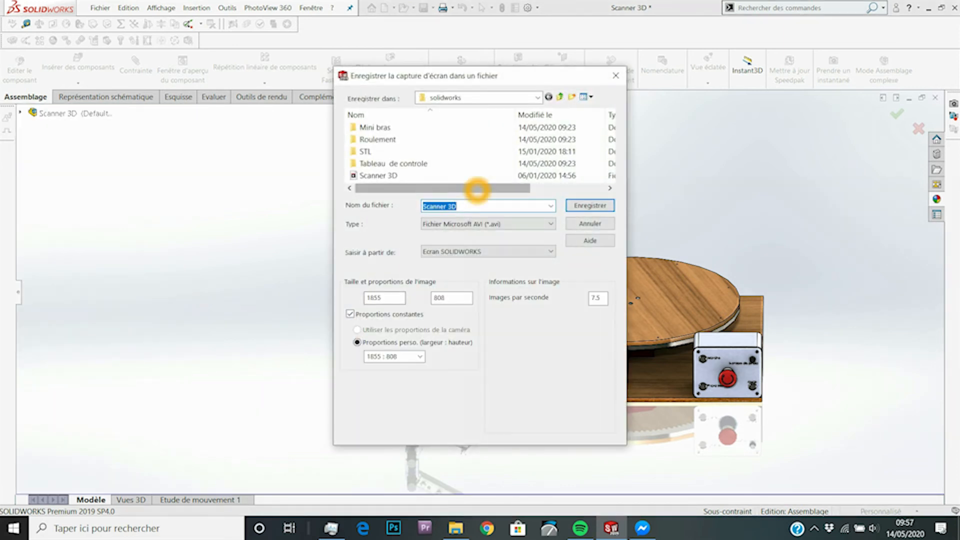
left_click(482, 224)
left_click(488, 260)
Set the image width of the exported video to 3940
double_click(385, 298)
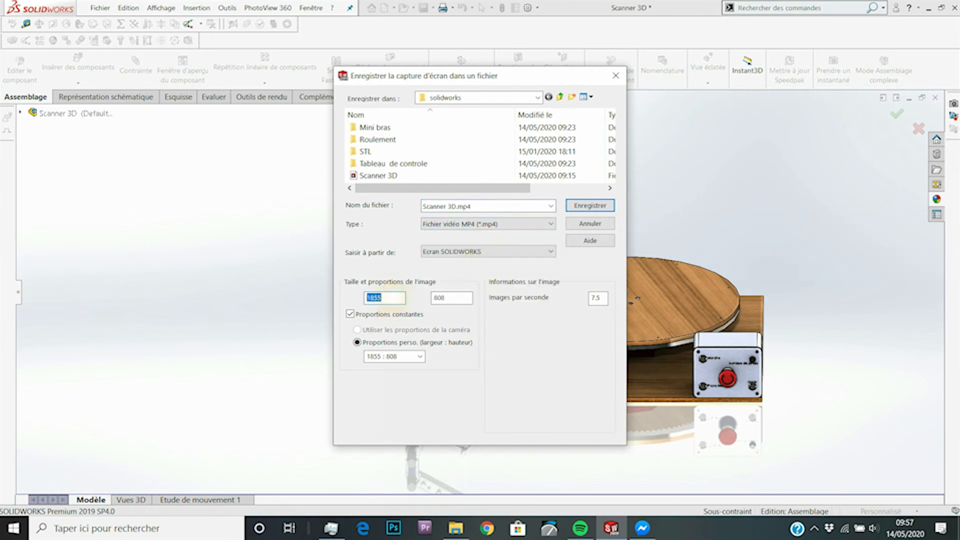
type("36")
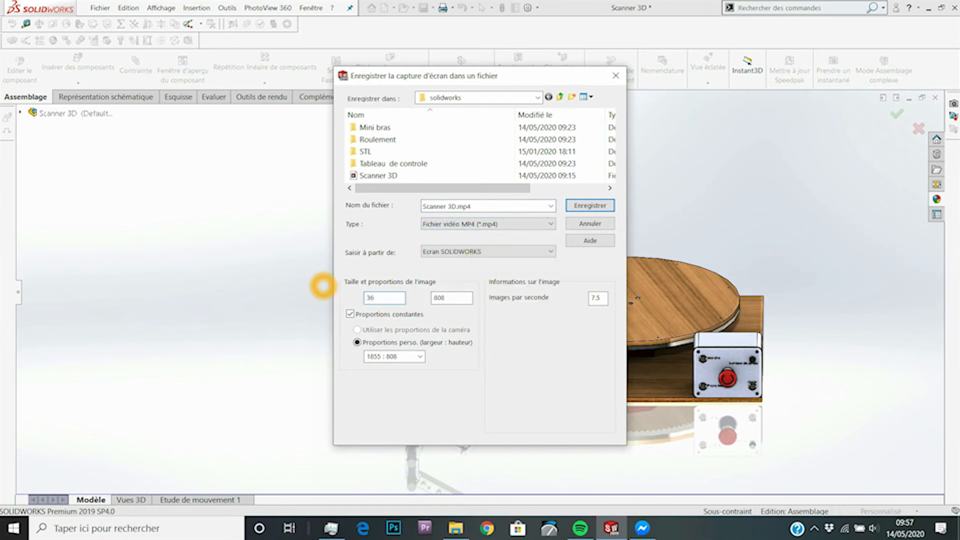
key("BackSpace")
type("940")
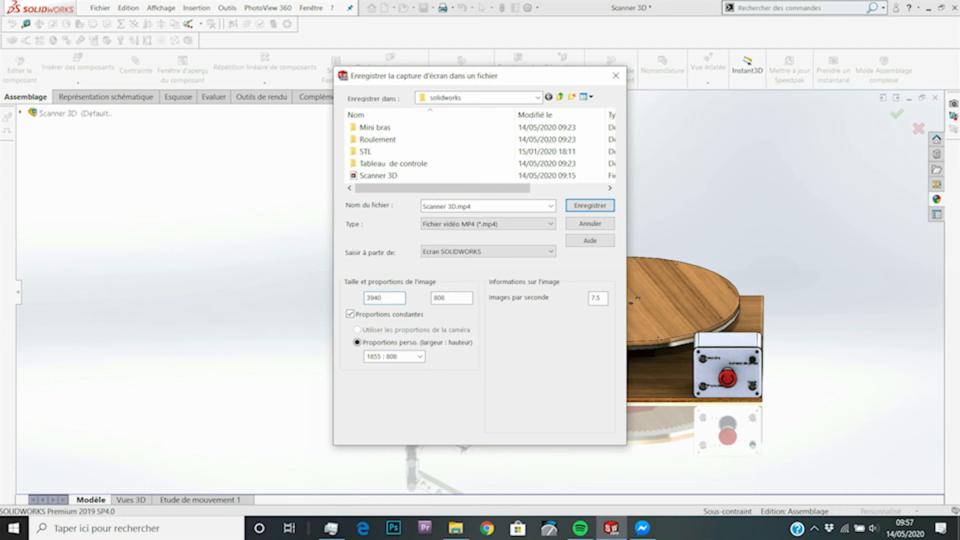
Turn off constant proportions for the exported video and set the image height to 2140
left_click(455, 298)
left_click(350, 314)
double_click(450, 297)
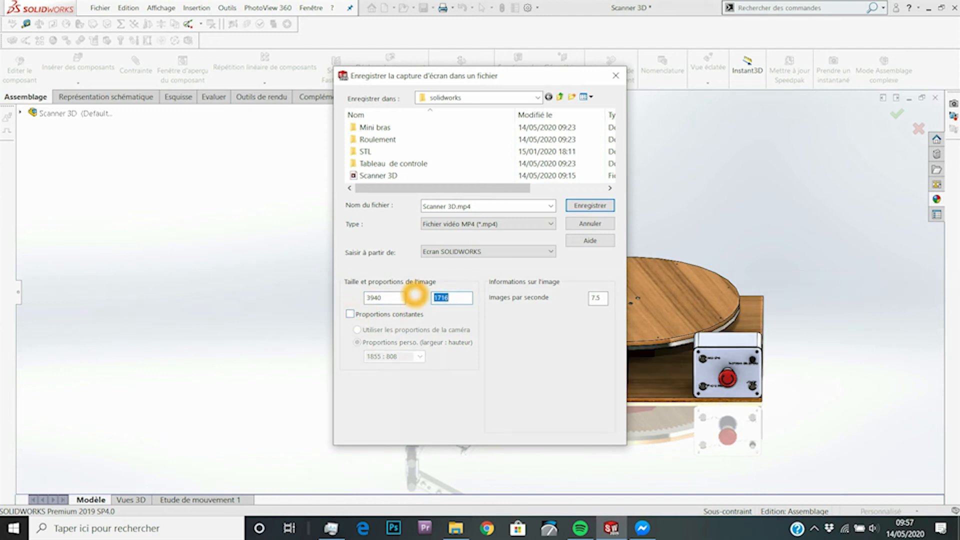
type("2")
type("640")
key("Left")
key("Left")
key("BackSpace")
type("1")
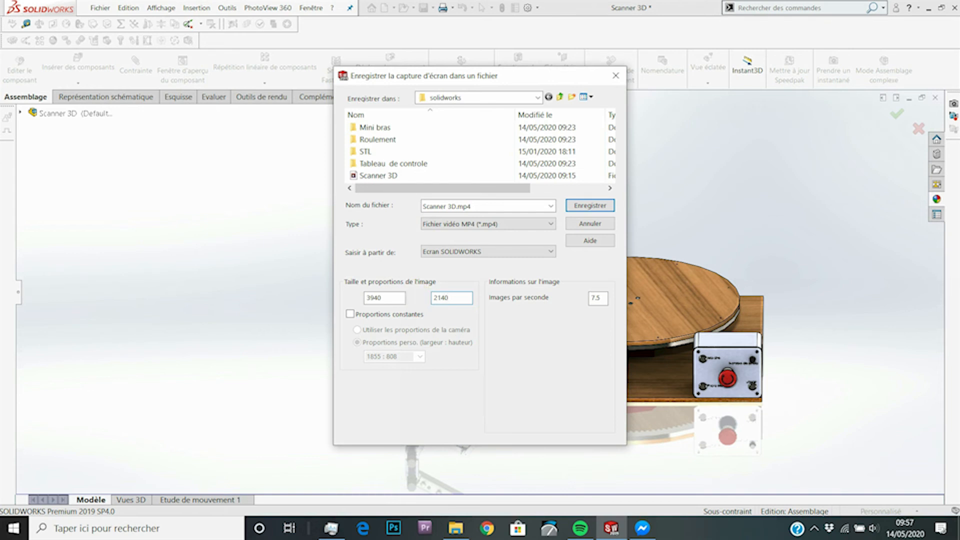
Set the video to 60 frames per second, save it over the existing Scanner 3D.mp4, and close the mate controller
double_click(596, 298)
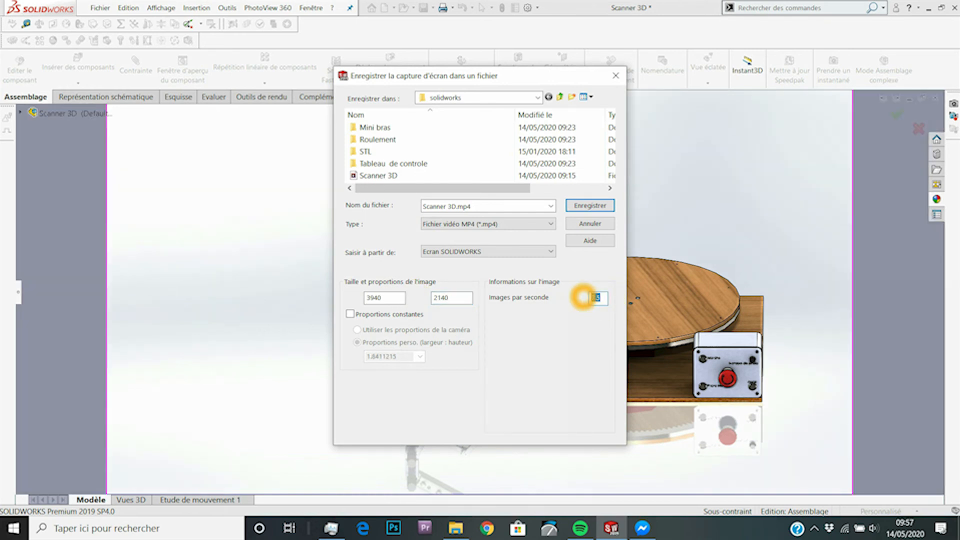
type("60")
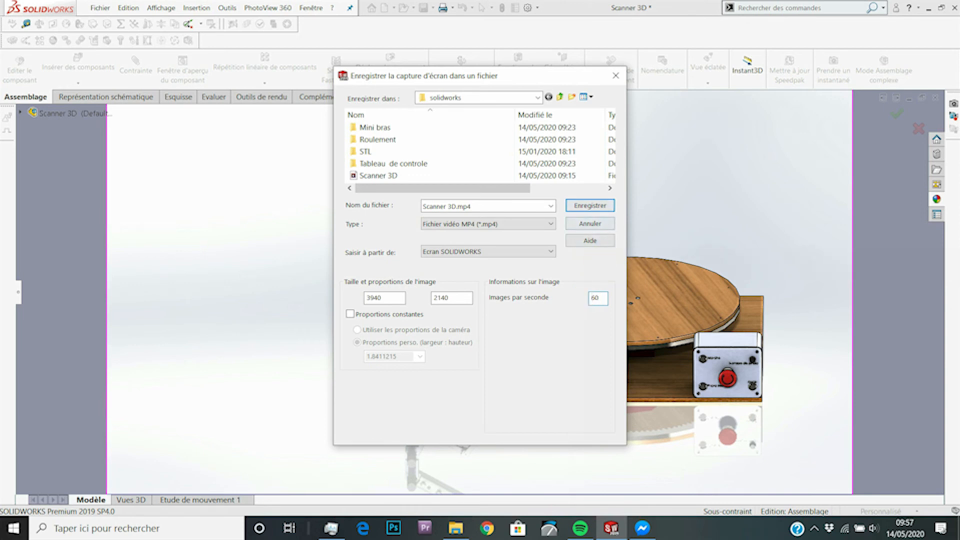
left_click(590, 205)
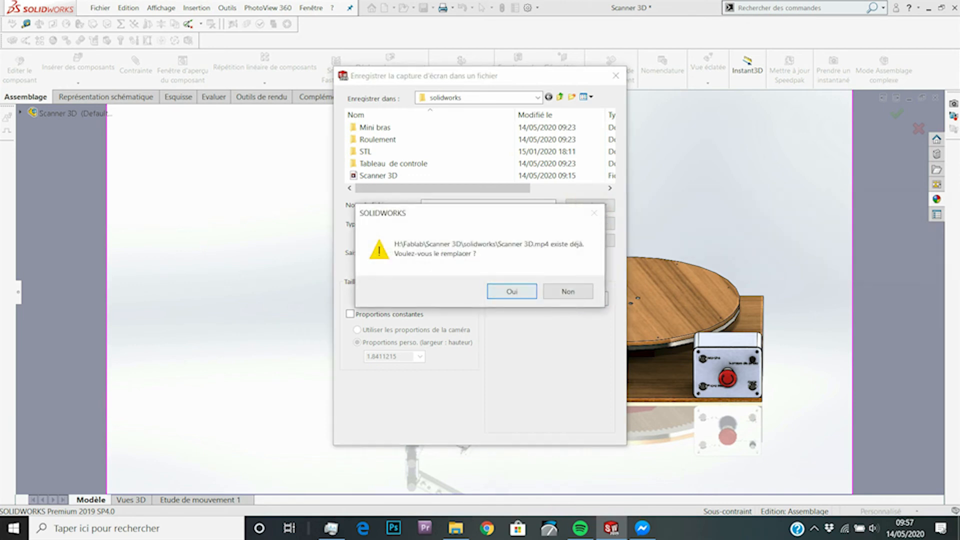
left_click(501, 291)
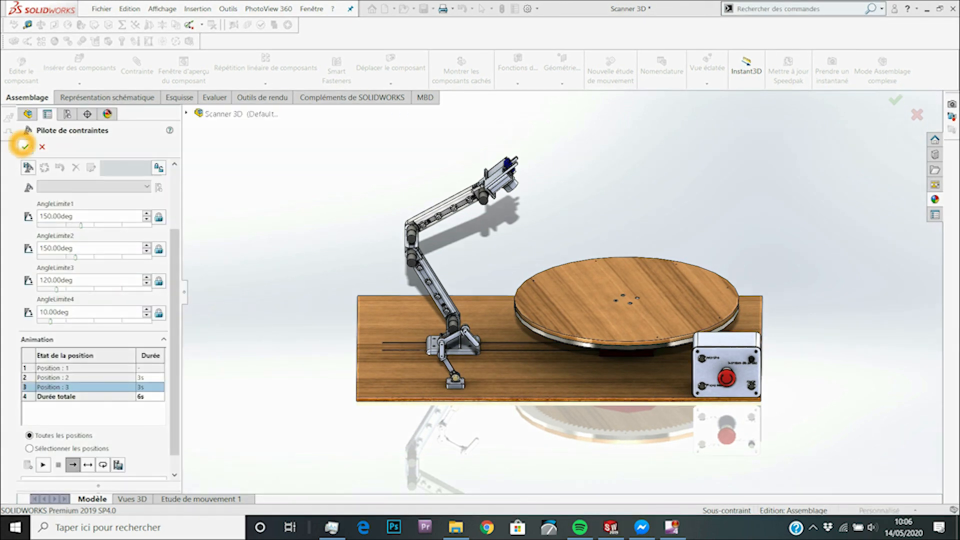
left_click(25, 146)
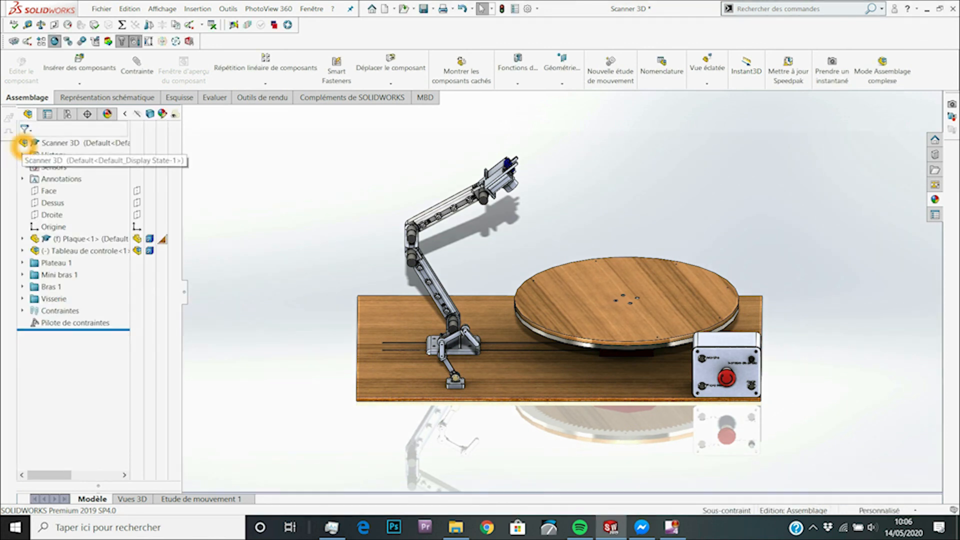
middle_click_drag(313, 255, 372, 286)
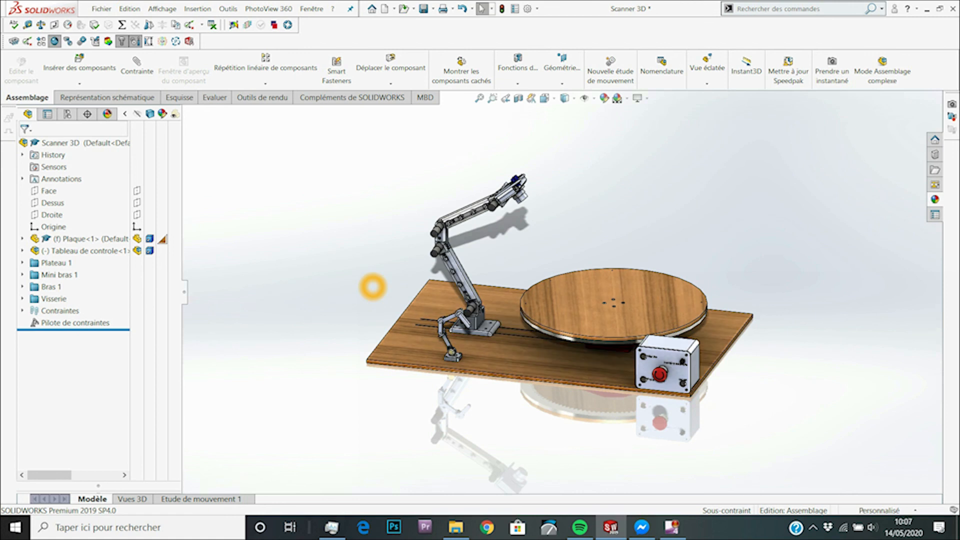
left_click(285, 300)
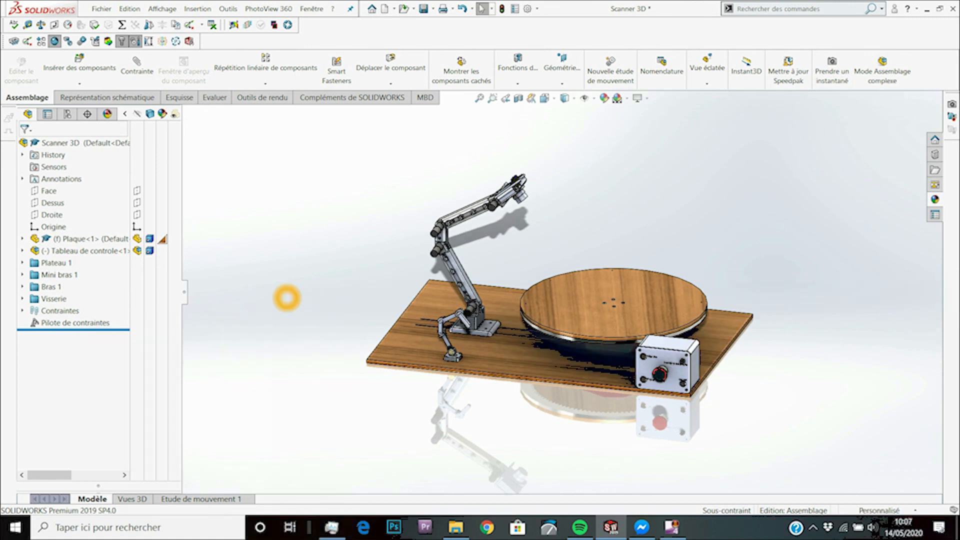